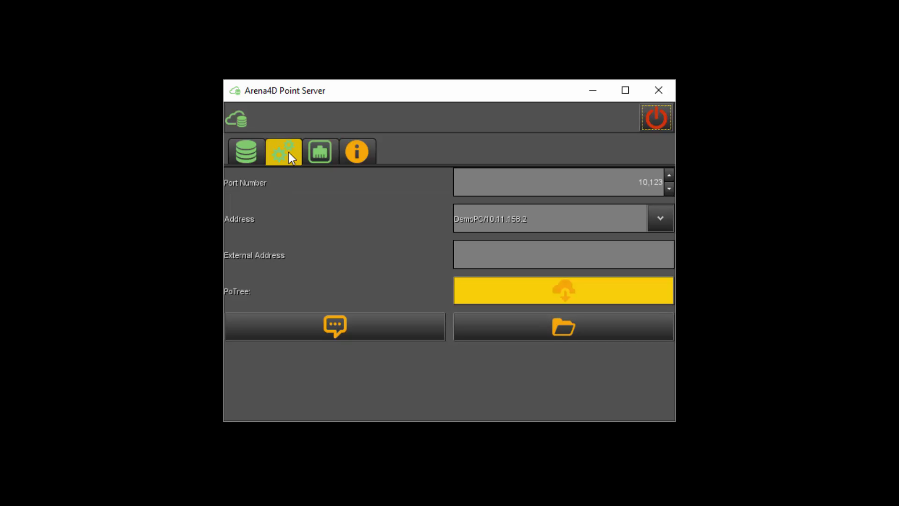
Step: Set the server's point cloud folder to VPC files on the Solid State Disk (I:)
{"action": "left_click", "coordinate": [248, 154]}
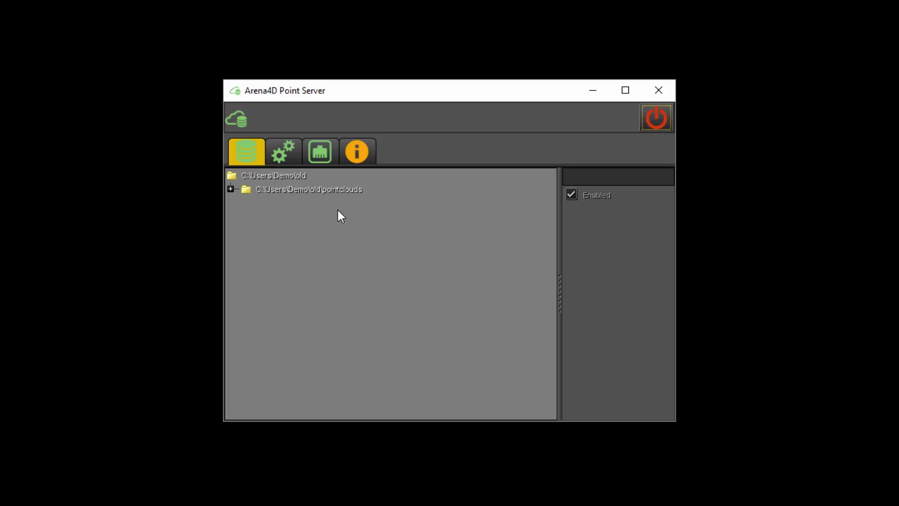
{"action": "left_click", "coordinate": [292, 155]}
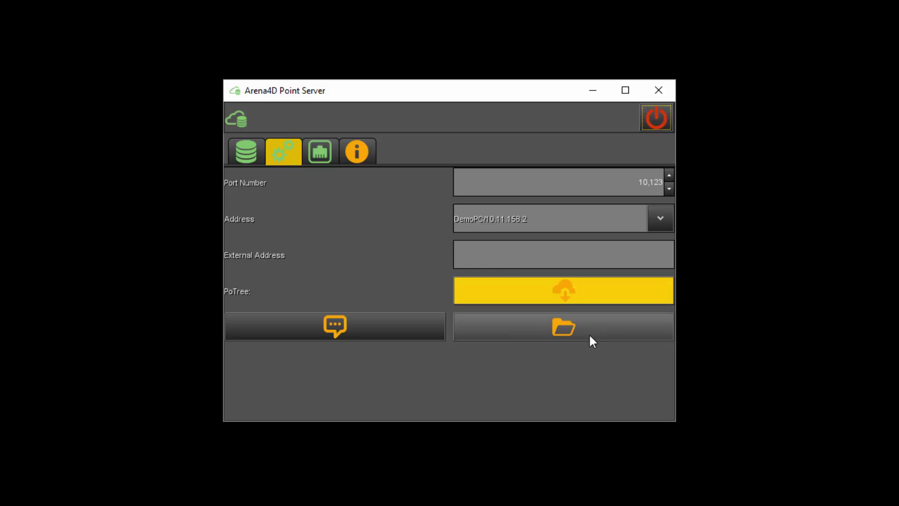
{"action": "left_click", "coordinate": [569, 331]}
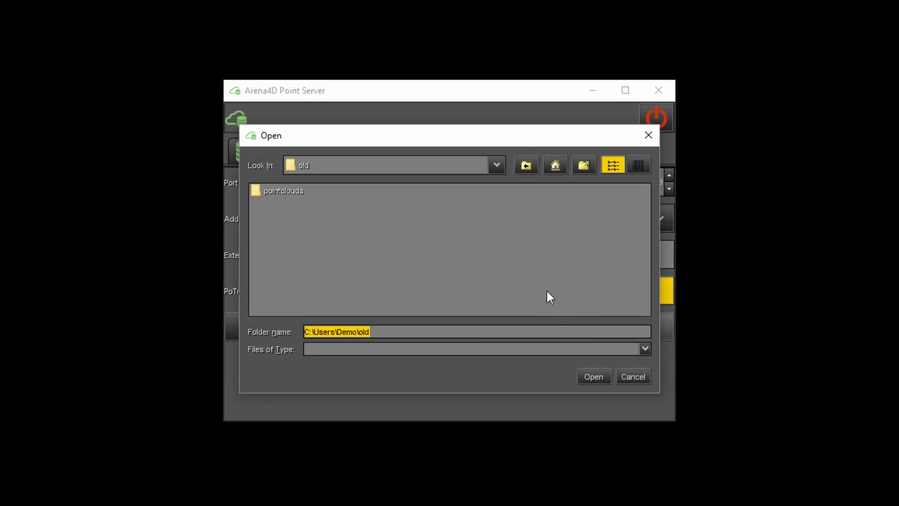
{"action": "left_click", "coordinate": [500, 165]}
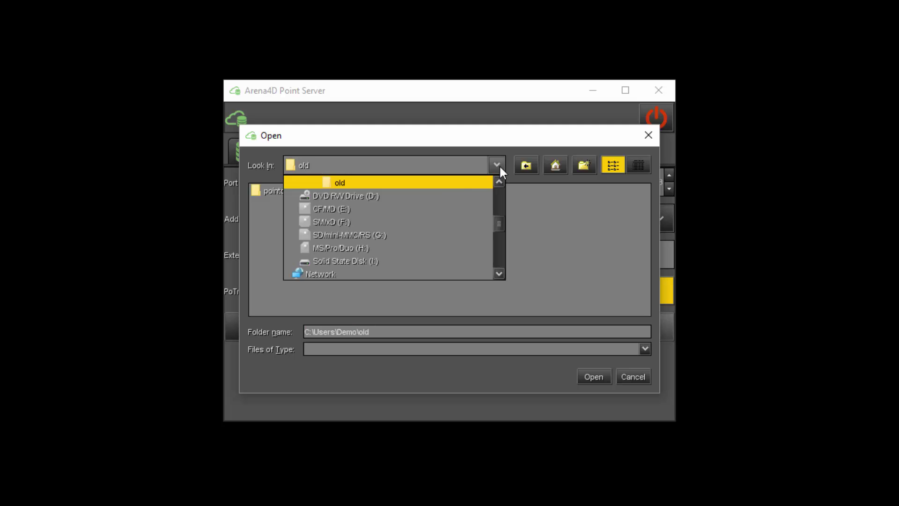
{"action": "left_click", "coordinate": [388, 258]}
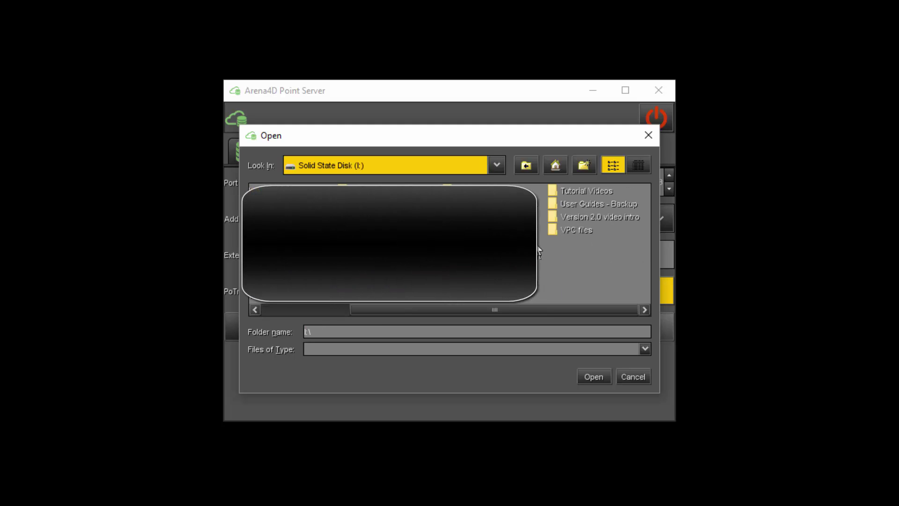
{"action": "left_click", "coordinate": [576, 230]}
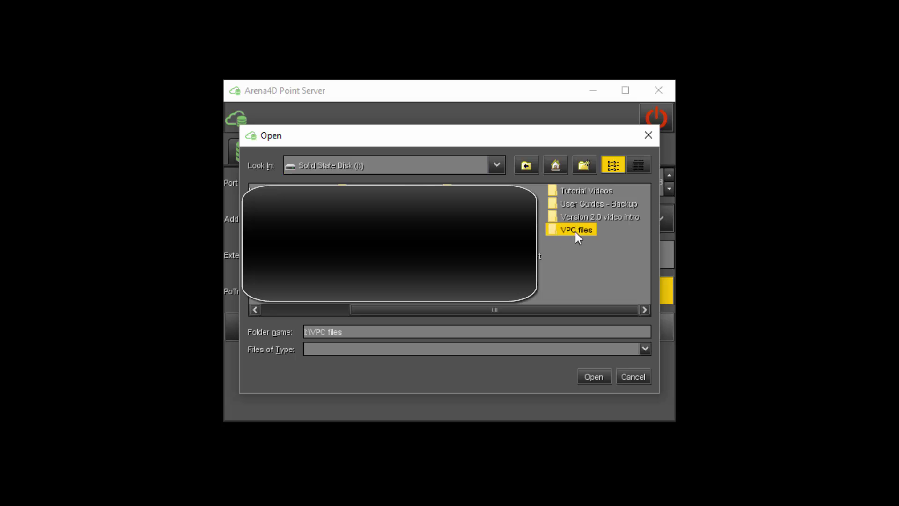
{"action": "left_click", "coordinate": [589, 376]}
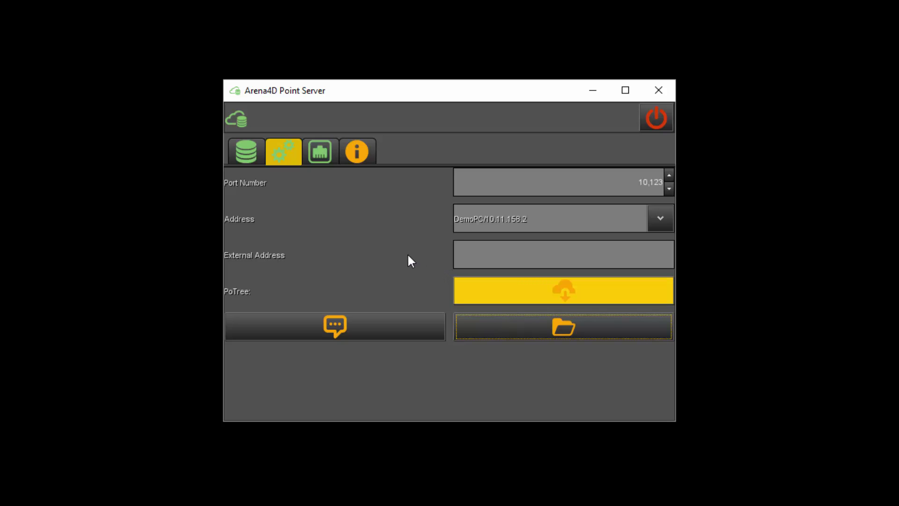
Step: Examine the point cloud files listed in the VPC files folder and the details of each one
{"action": "left_click", "coordinate": [256, 158]}
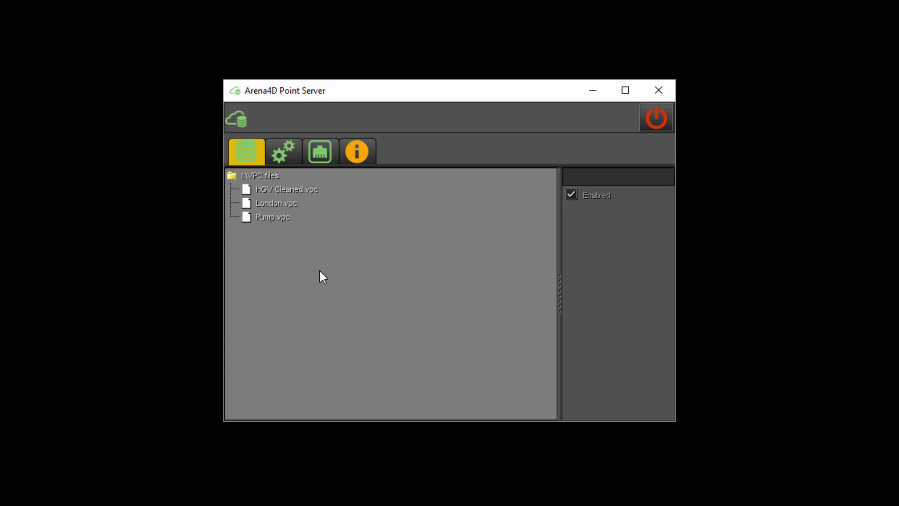
{"action": "left_click", "coordinate": [280, 193]}
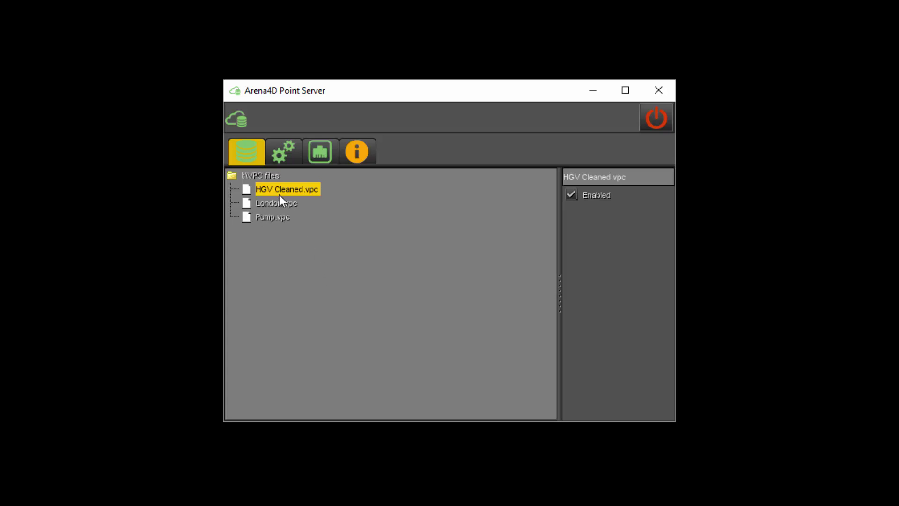
{"action": "left_click", "coordinate": [280, 205]}
{"action": "left_click", "coordinate": [281, 218]}
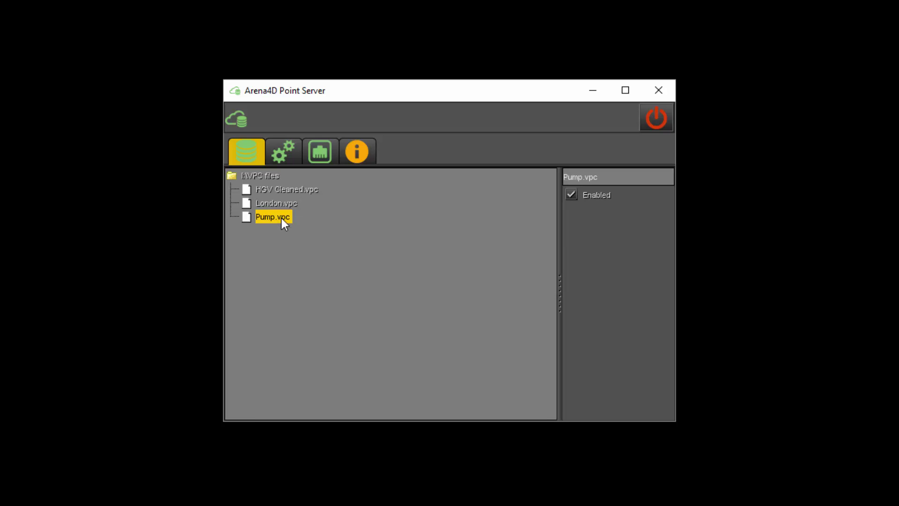
{"action": "left_click", "coordinate": [273, 176]}
{"action": "left_click", "coordinate": [282, 190]}
{"action": "left_click", "coordinate": [280, 203]}
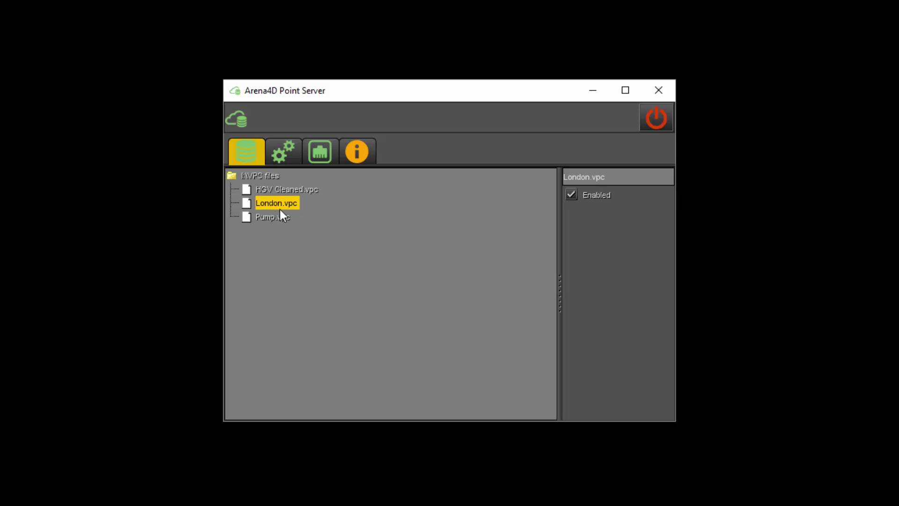
{"action": "left_click", "coordinate": [282, 216]}
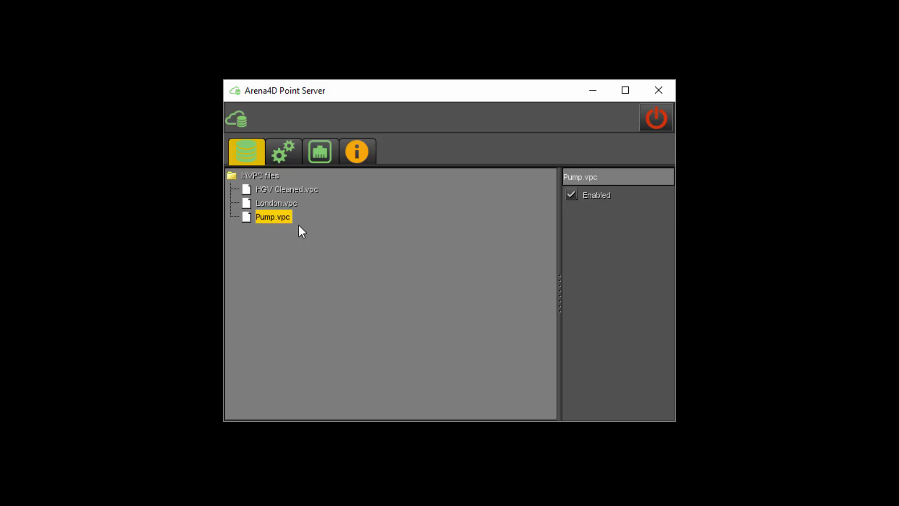
Step: Try the Enabled option on the served point clouds HGV Cleaned.vpc and Pump.vpc, leaving every file enabled
{"action": "left_click", "coordinate": [292, 190]}
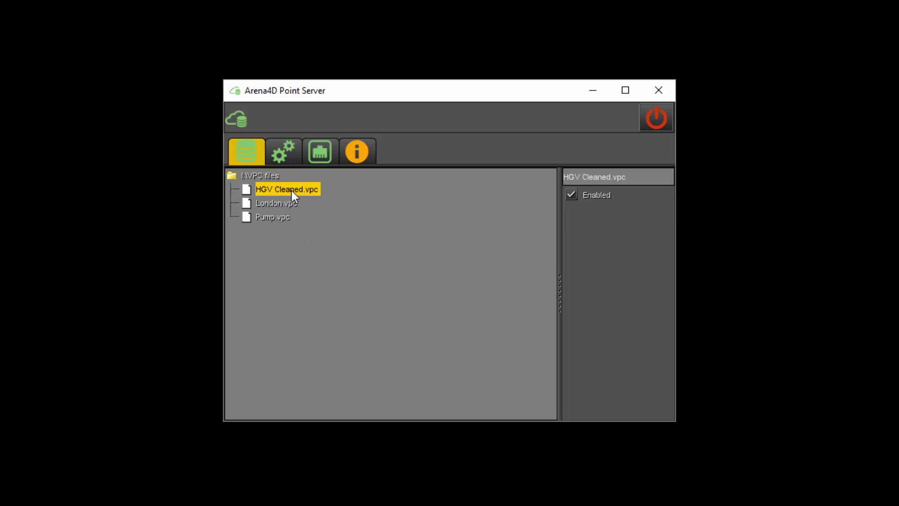
{"action": "left_click", "coordinate": [574, 199]}
{"action": "left_click", "coordinate": [573, 199]}
{"action": "left_click", "coordinate": [280, 203]}
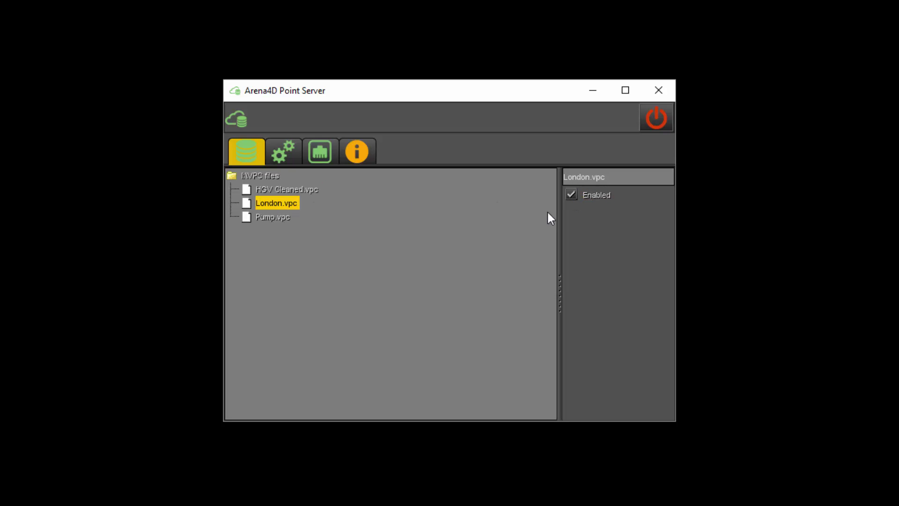
{"action": "left_click", "coordinate": [273, 217]}
{"action": "left_click", "coordinate": [571, 195]}
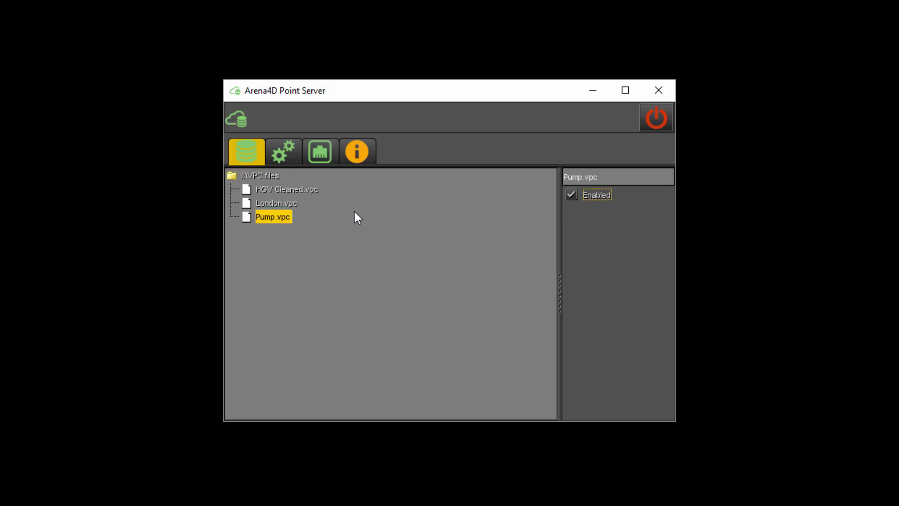
Step: Set the server address to /127.0.0.1 and start the point server
{"action": "left_click", "coordinate": [292, 158]}
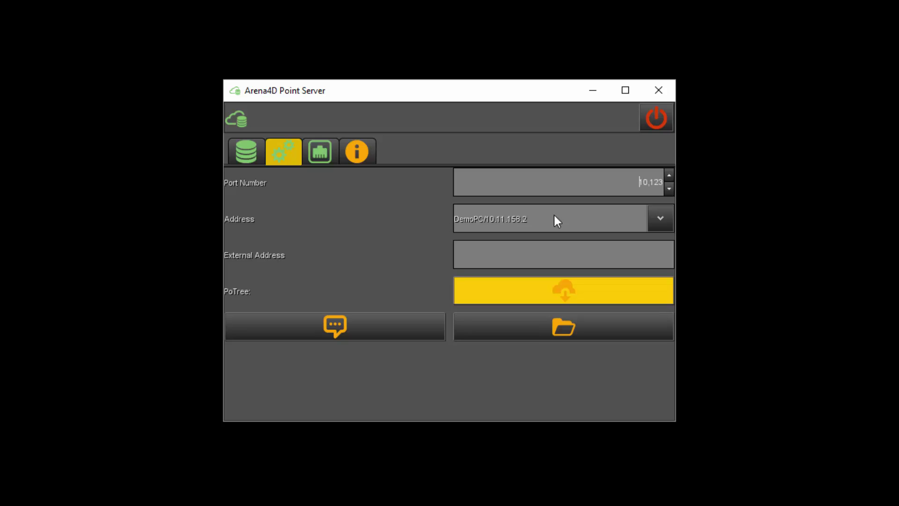
{"action": "left_click", "coordinate": [652, 216]}
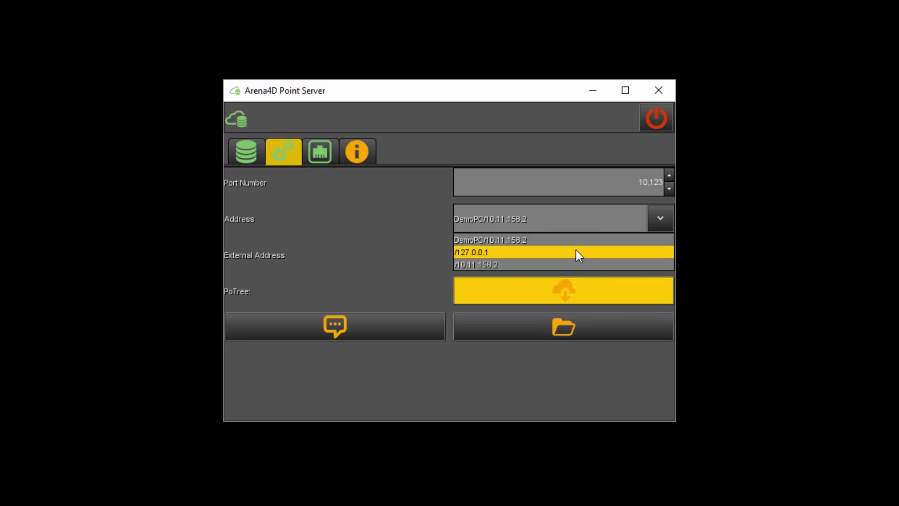
{"action": "left_click", "coordinate": [476, 252]}
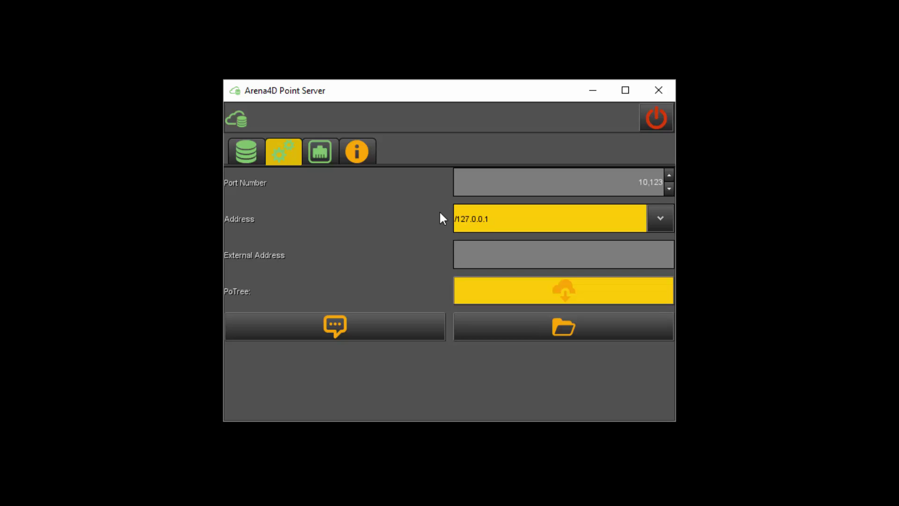
{"action": "left_click_drag", "start_coordinate": [624, 183], "coordinate": [663, 183]}
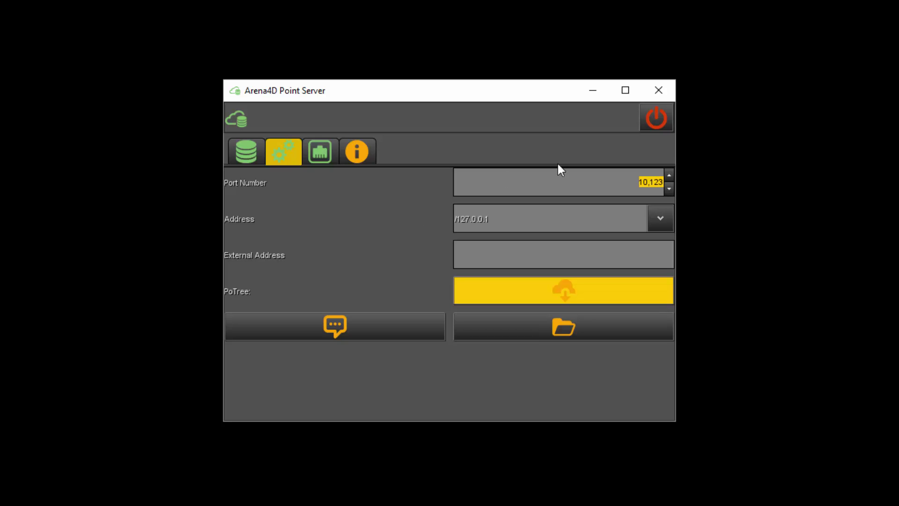
{"action": "left_click", "coordinate": [652, 120]}
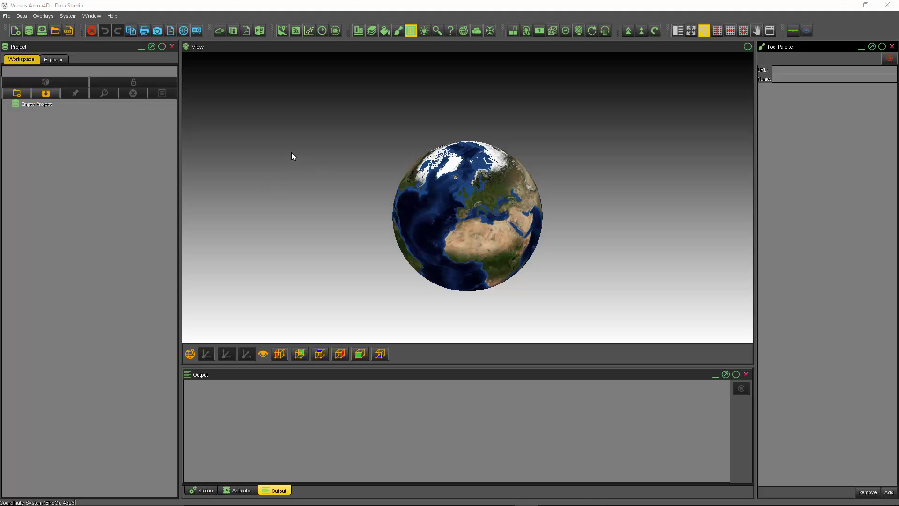
Step: In Arena4D Data Studio, add a point server with the address 127.0.0.1:10123 using the Point Server Manager
{"action": "left_click", "coordinate": [76, 17]}
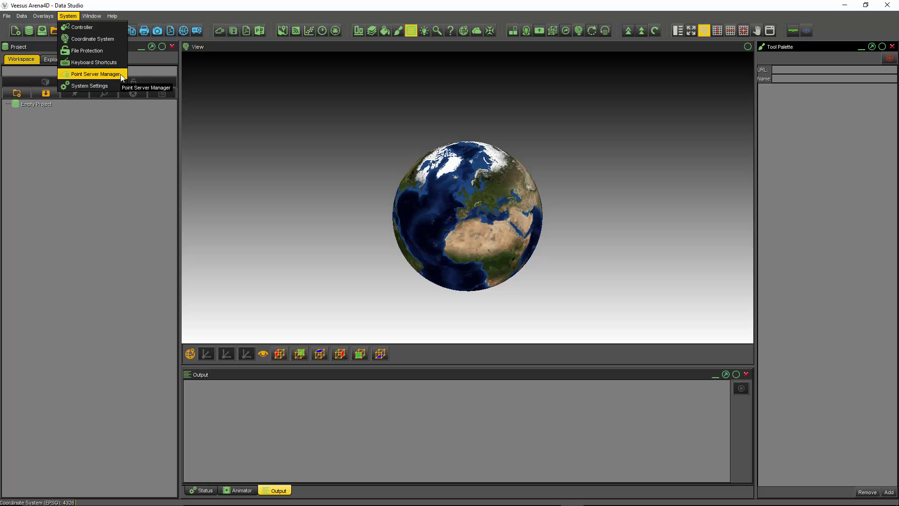
{"action": "left_click", "coordinate": [96, 74]}
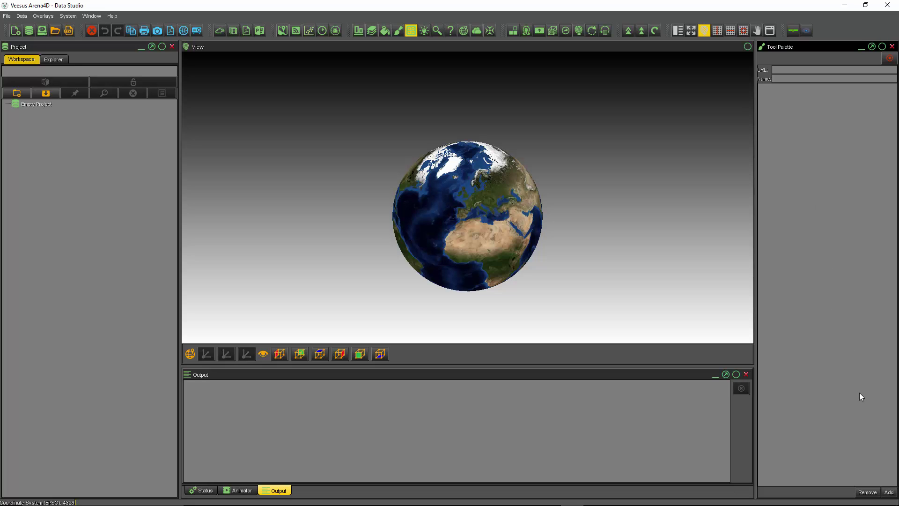
{"action": "left_click", "coordinate": [889, 492]}
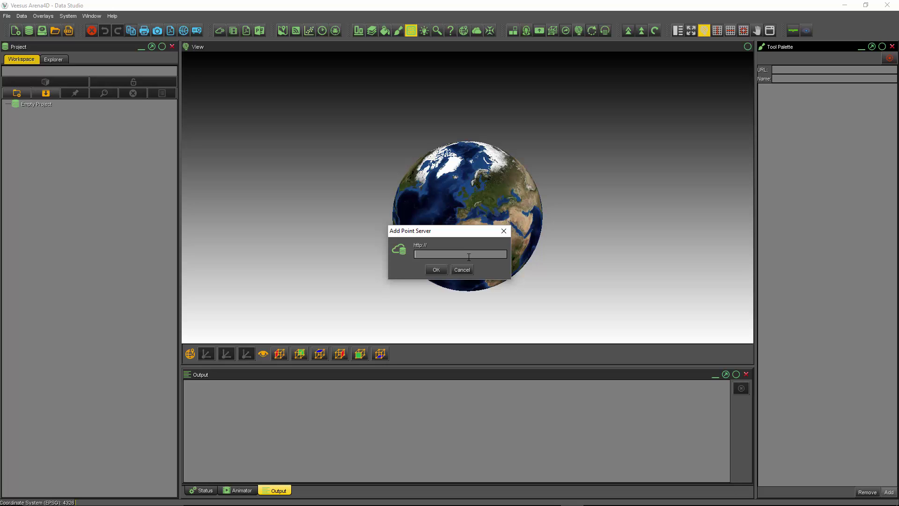
{"action": "type", "text": "127.0.0.1:10123"}
{"action": "left_click", "coordinate": [436, 270]}
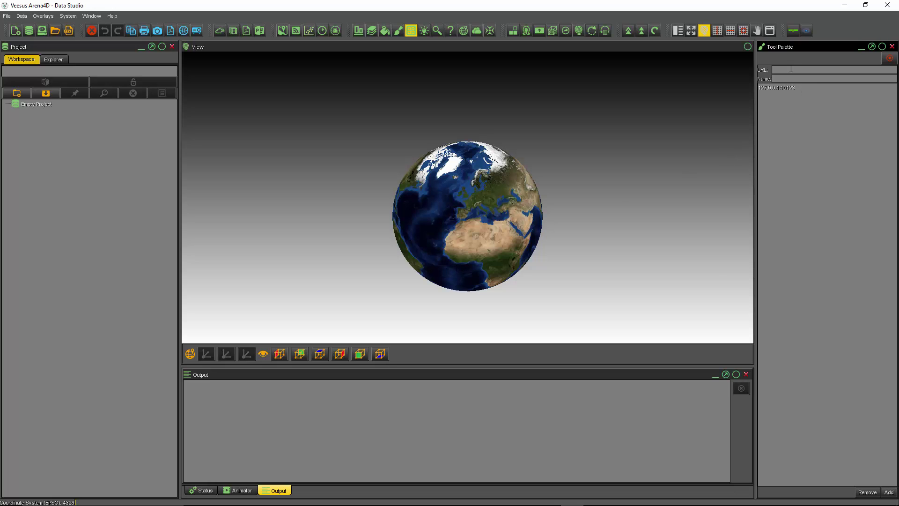
Step: Rename the added 127.0.0.1:10123 server entry as Point Server
{"action": "left_click", "coordinate": [780, 88]}
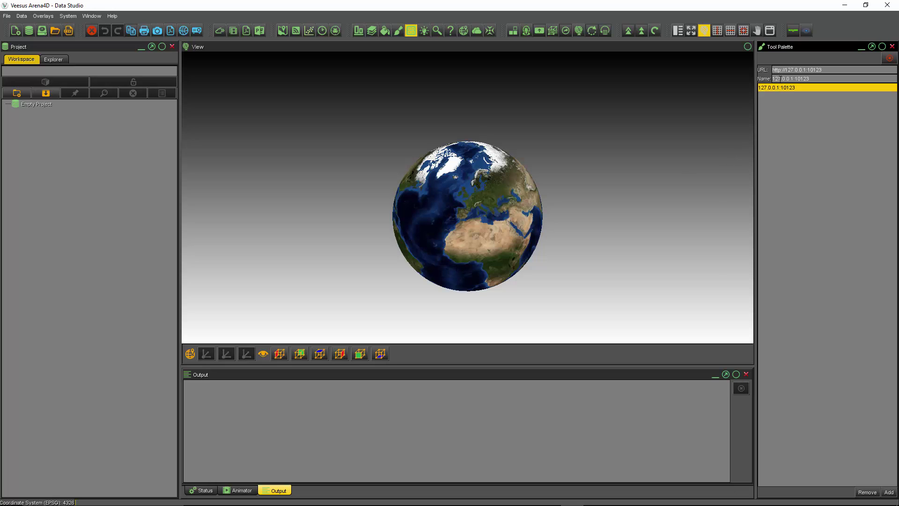
{"action": "left_click", "coordinate": [820, 78]}
{"action": "type", "text": "Point Server"}
{"action": "left_click", "coordinate": [793, 126]}
Step: Start adding a point cloud to the project and choose Point Server as its source
{"action": "right_click", "coordinate": [423, 96]}
{"action": "mouse_move", "coordinate": [443, 99]}
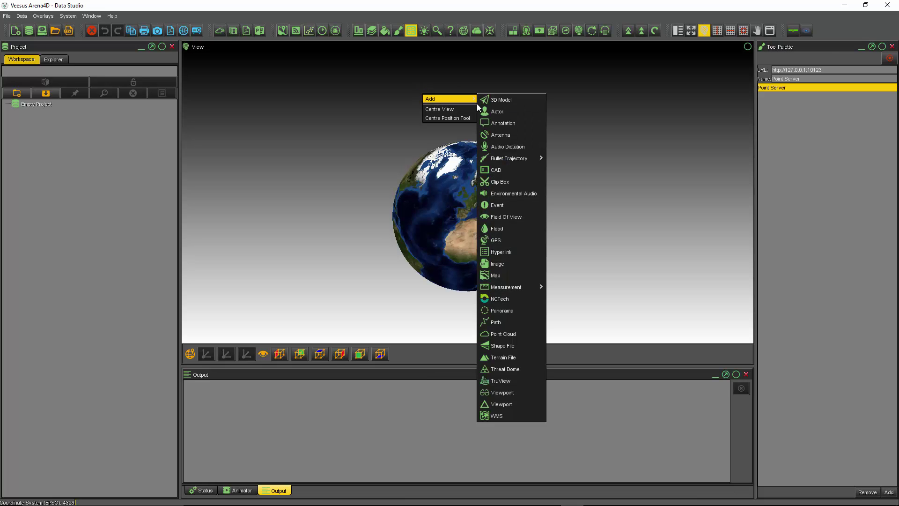
{"action": "left_click", "coordinate": [522, 337]}
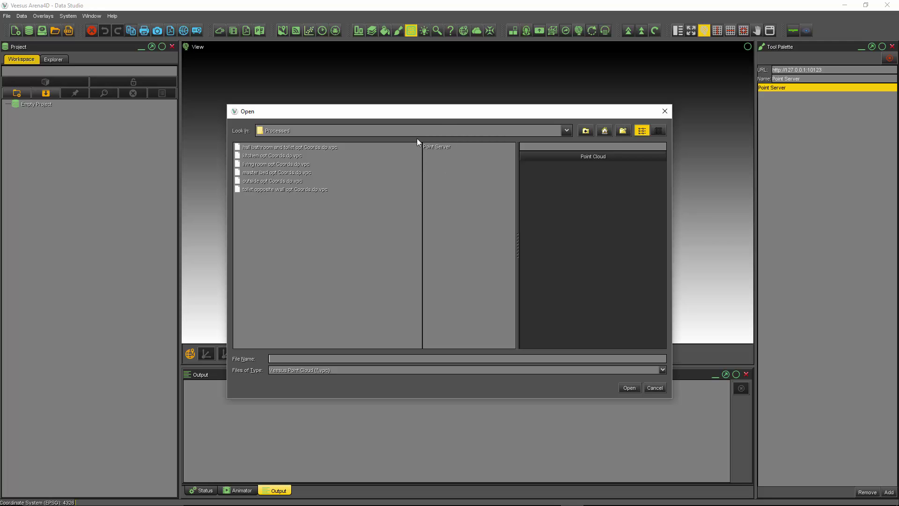
{"action": "left_click", "coordinate": [438, 147]}
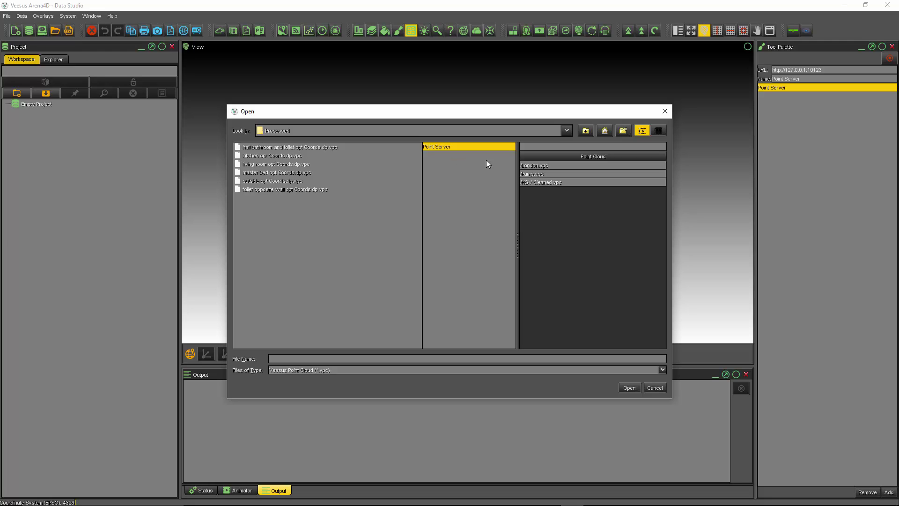
Step: Browse the point clouds offered by the server and load Pump.vpc into the project
{"action": "left_click", "coordinate": [544, 166]}
{"action": "left_click", "coordinate": [544, 174]}
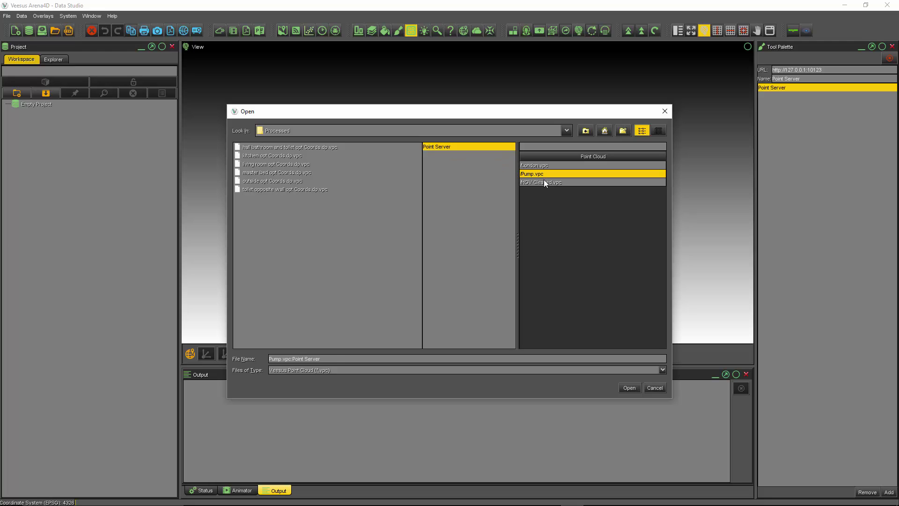
{"action": "left_click", "coordinate": [544, 182]}
{"action": "left_click", "coordinate": [543, 165]}
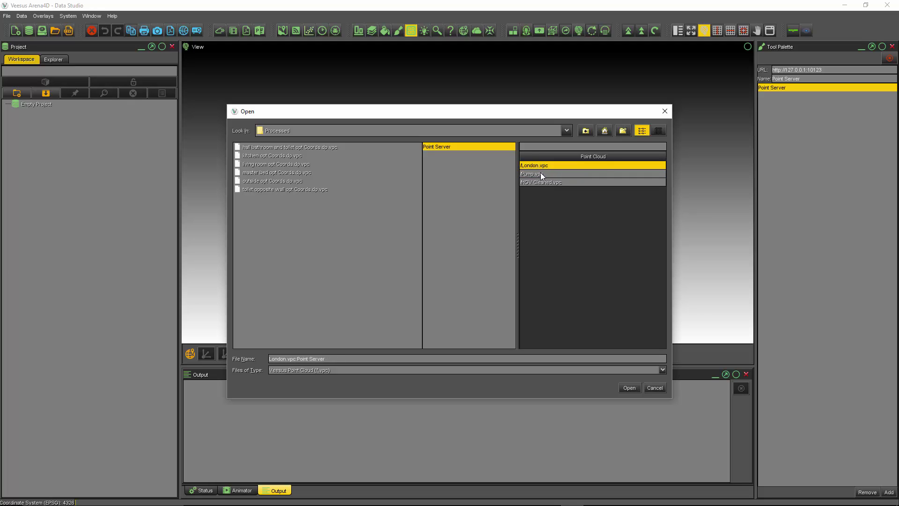
{"action": "left_click", "coordinate": [541, 173]}
{"action": "left_click", "coordinate": [541, 182]}
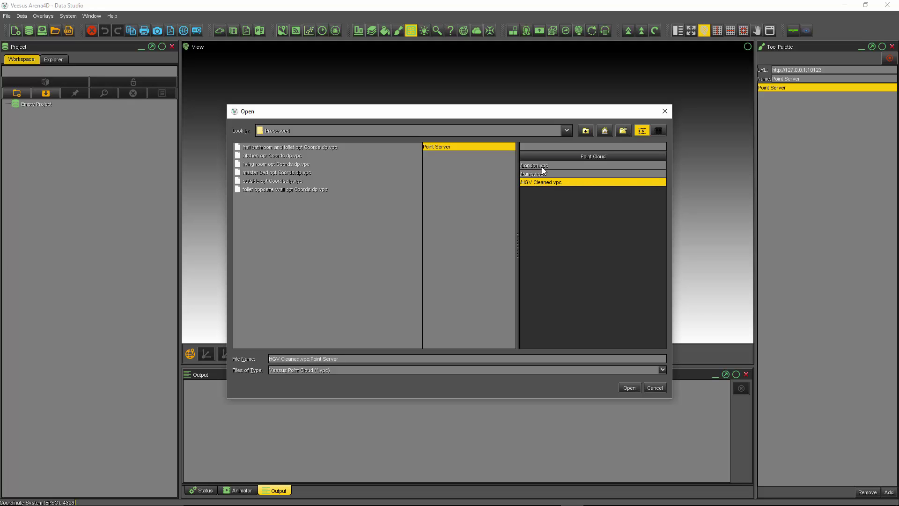
{"action": "left_click", "coordinate": [541, 166]}
{"action": "left_click", "coordinate": [543, 174]}
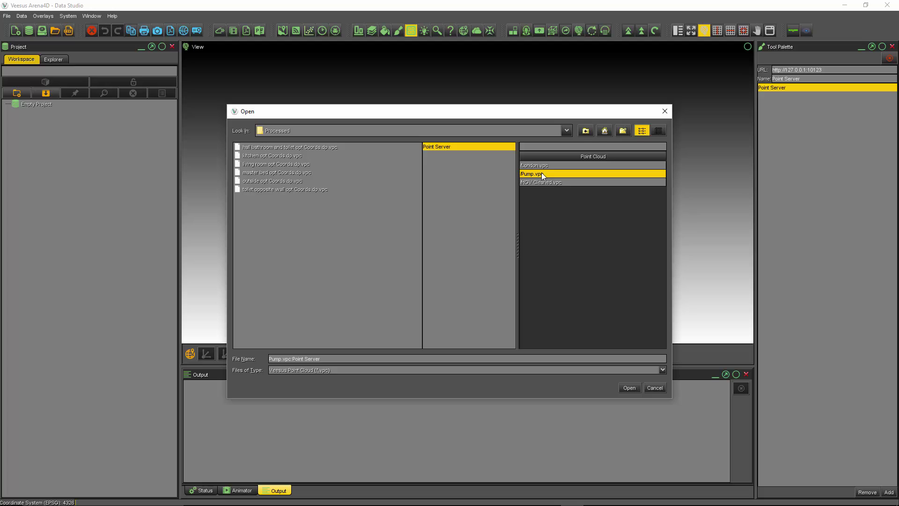
{"action": "left_click", "coordinate": [546, 183]}
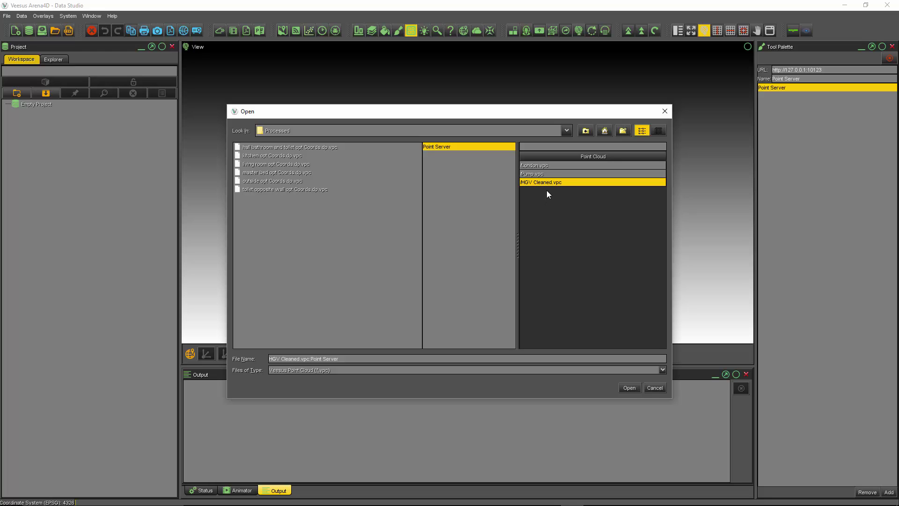
{"action": "left_click", "coordinate": [542, 174]}
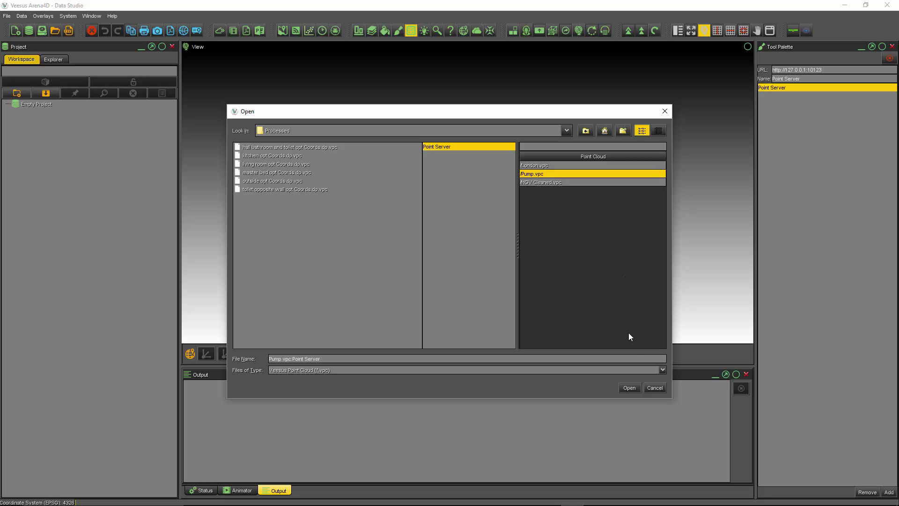
{"action": "left_click", "coordinate": [637, 387]}
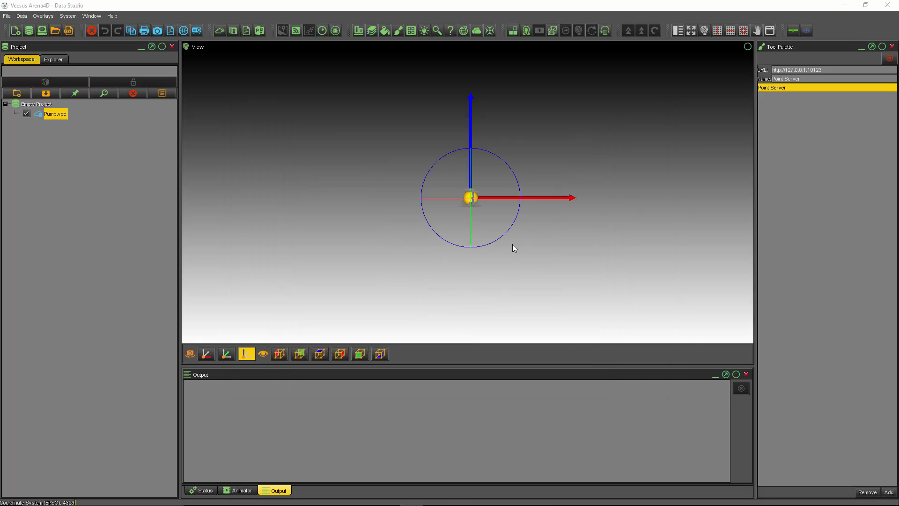
Step: Examine the streamed Pump.vpc point cloud in the 3D view from several angles and at closer range
{"action": "scroll", "coordinate": [513, 246], "scroll_direction": "up", "scroll_amount": 8}
{"action": "left_click_drag", "start_coordinate": [533, 252], "coordinate": [349, 277]}
{"action": "right_click_drag", "start_coordinate": [544, 276], "coordinate": [341, 277]}
{"action": "left_click_drag", "start_coordinate": [341, 277], "coordinate": [474, 285]}
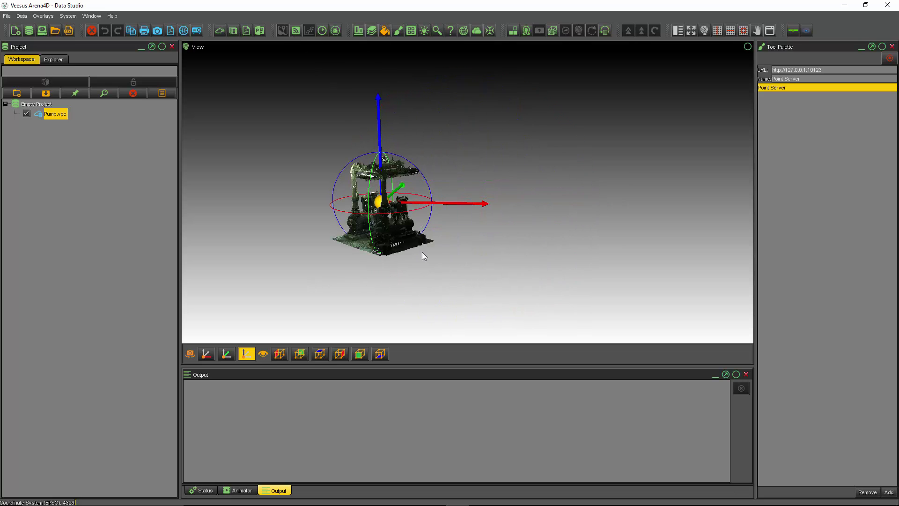
{"action": "left_click_drag", "start_coordinate": [423, 252], "coordinate": [328, 244]}
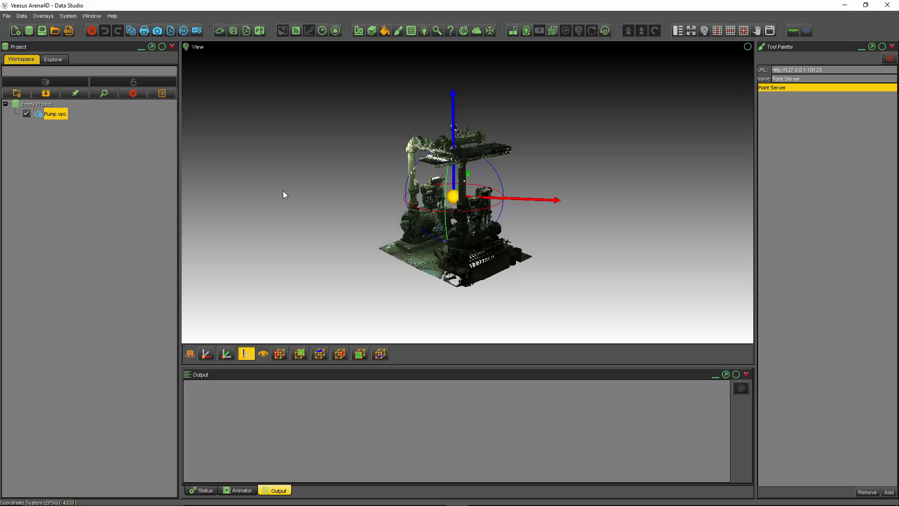
{"action": "scroll", "coordinate": [401, 215], "scroll_direction": "up", "scroll_amount": 2}
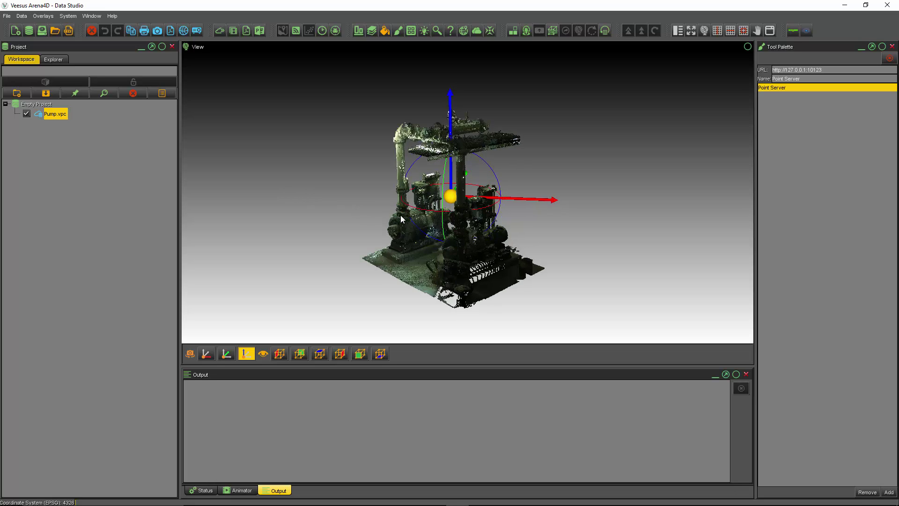
{"action": "scroll", "coordinate": [383, 213], "scroll_direction": "up", "scroll_amount": 2}
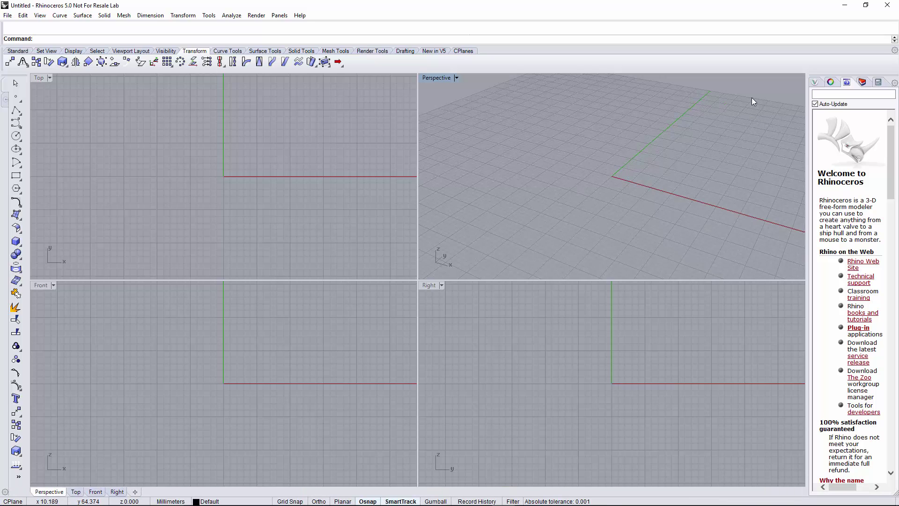
Step: Switch to Rhinoceros, widen the side panel, open Arena4D's Point Streams dialog and list the point clouds of server 127.0.0.1:10123
{"action": "left_click_drag", "start_coordinate": [807, 97], "coordinate": [708, 97]}
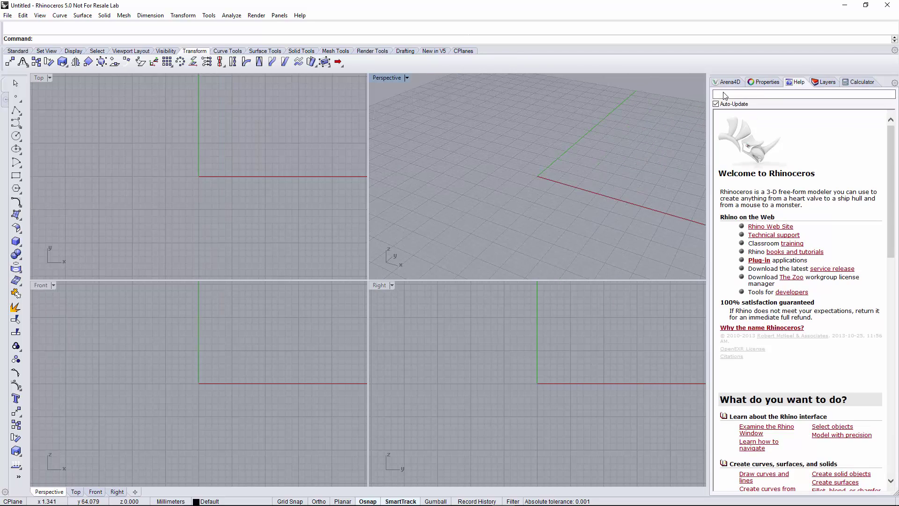
{"action": "left_click", "coordinate": [727, 82]}
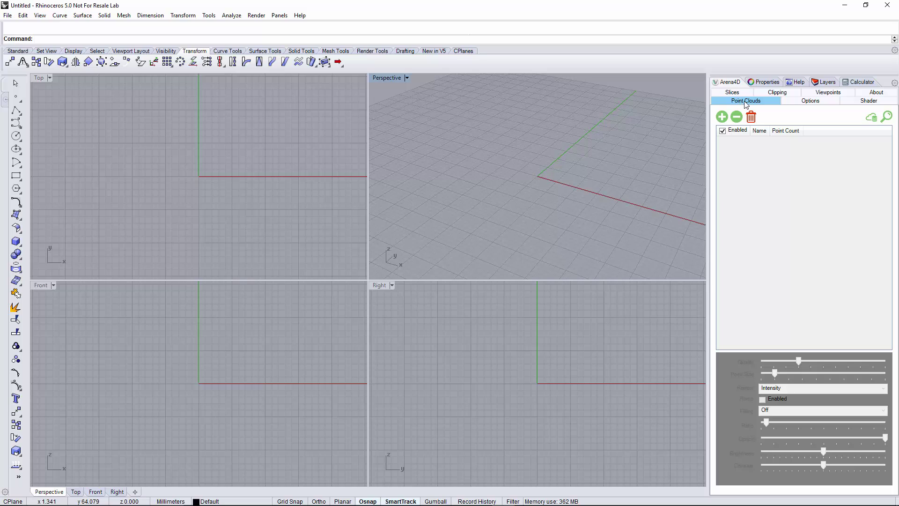
{"action": "left_click", "coordinate": [870, 120]}
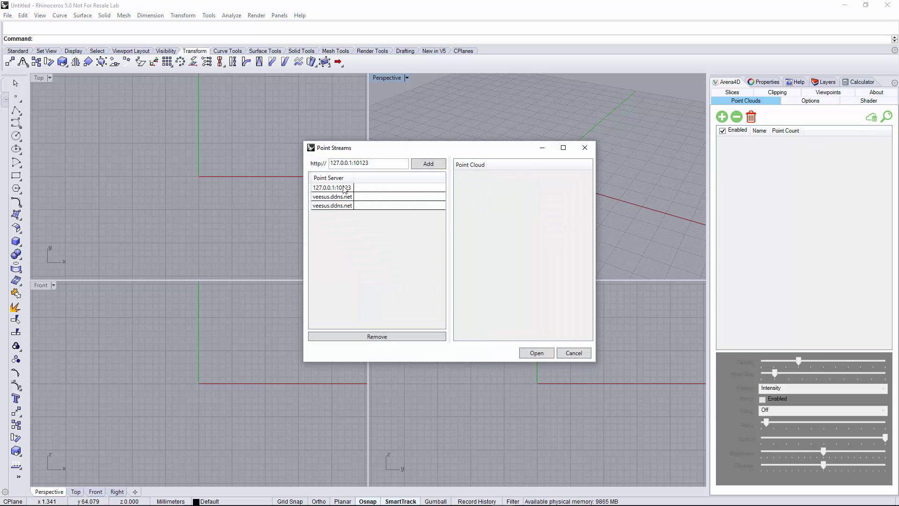
{"action": "left_click_drag", "start_coordinate": [371, 164], "coordinate": [329, 167]}
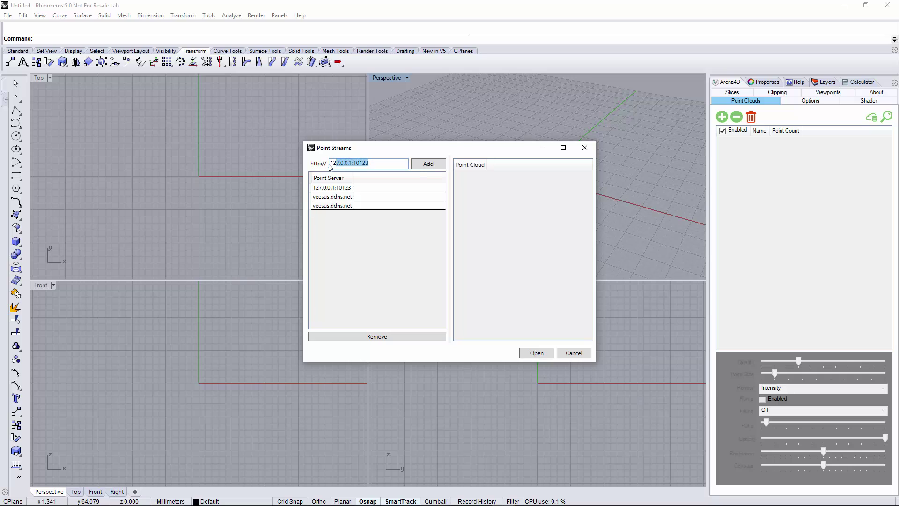
{"action": "left_click", "coordinate": [340, 188]}
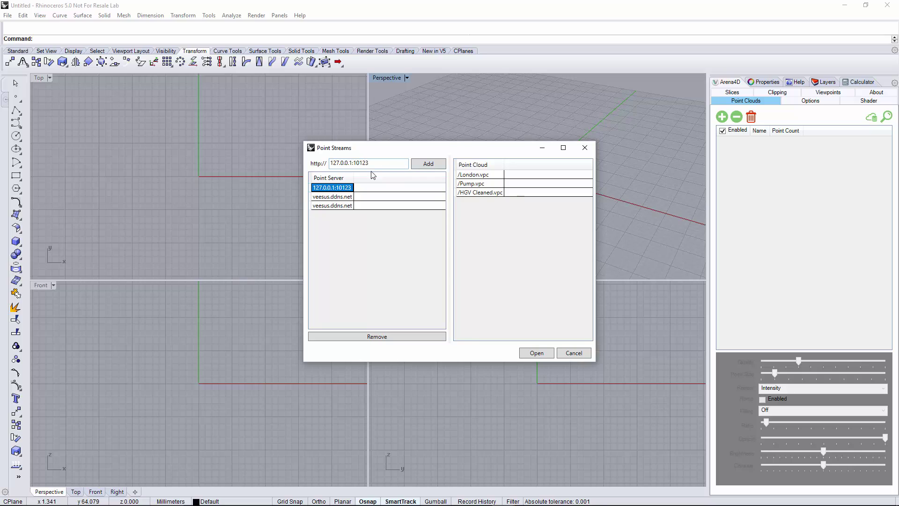
Step: Browse the point clouds offered by the server and open London.vpc in the Rhino document
{"action": "left_click", "coordinate": [487, 175]}
{"action": "left_click", "coordinate": [486, 184]}
{"action": "left_click", "coordinate": [485, 193]}
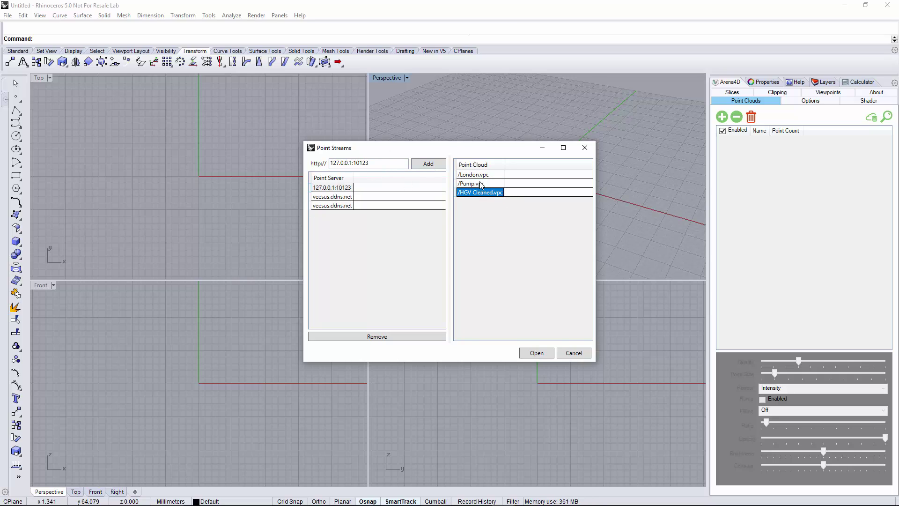
{"action": "left_click", "coordinate": [481, 175]}
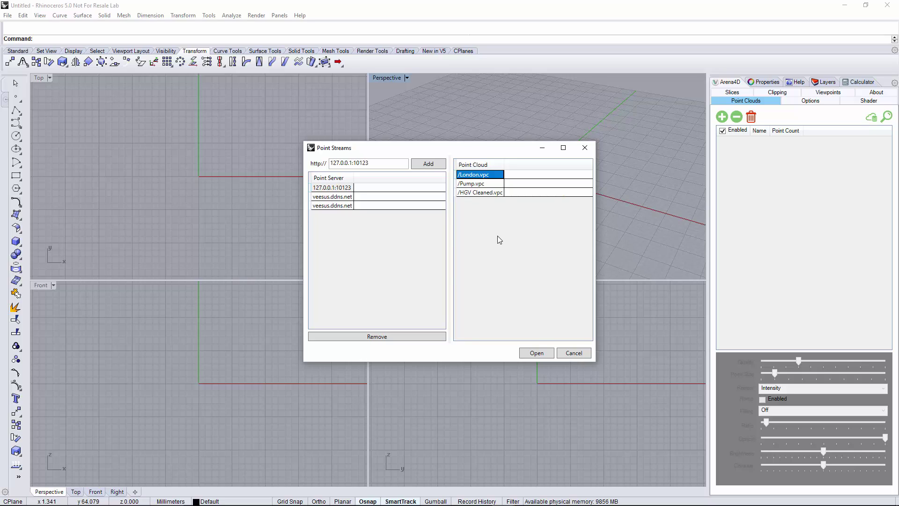
{"action": "left_click", "coordinate": [547, 355]}
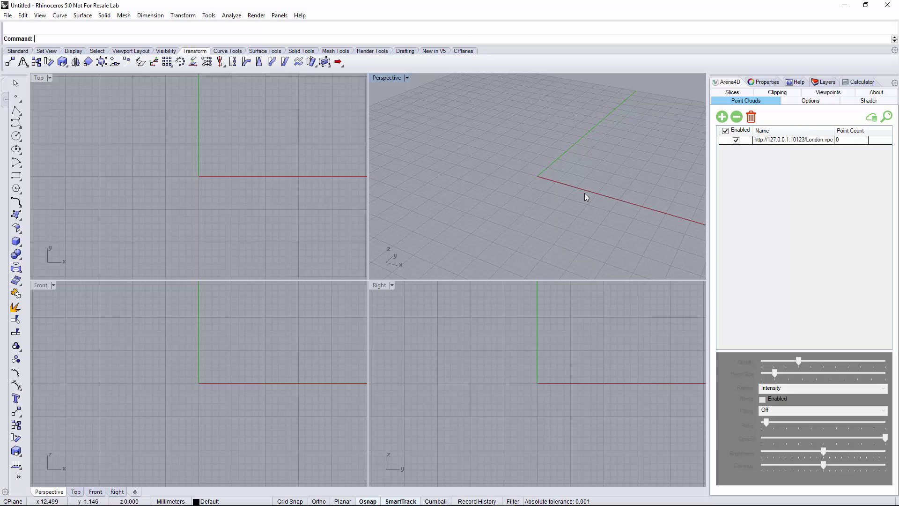
Step: Zoom the viewports to the London.vpc point cloud and examine it in the Perspective view
{"action": "left_click", "coordinate": [777, 140]}
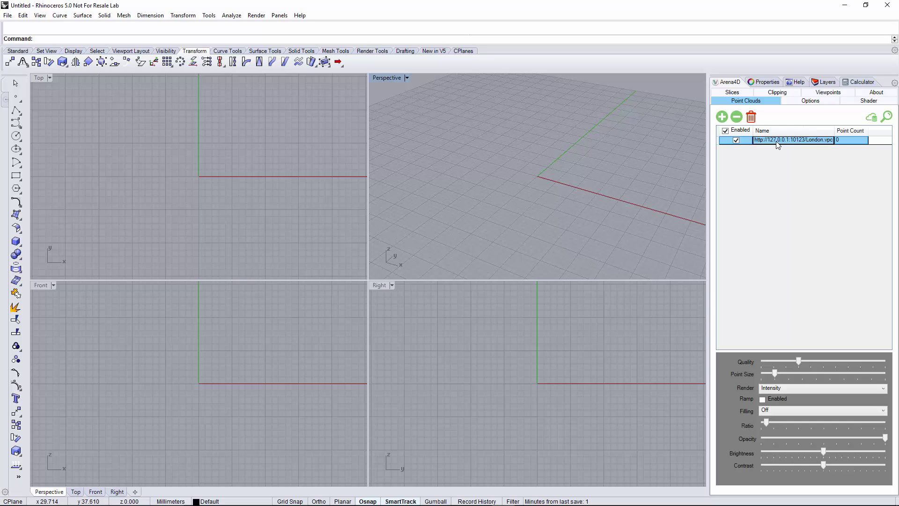
{"action": "left_click", "coordinate": [890, 118]}
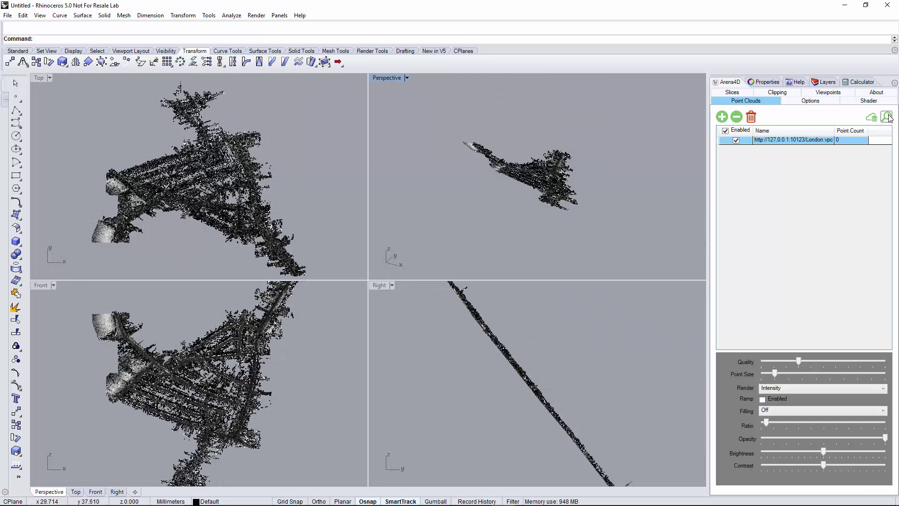
{"action": "scroll", "coordinate": [595, 145], "scroll_direction": "up", "scroll_amount": 5}
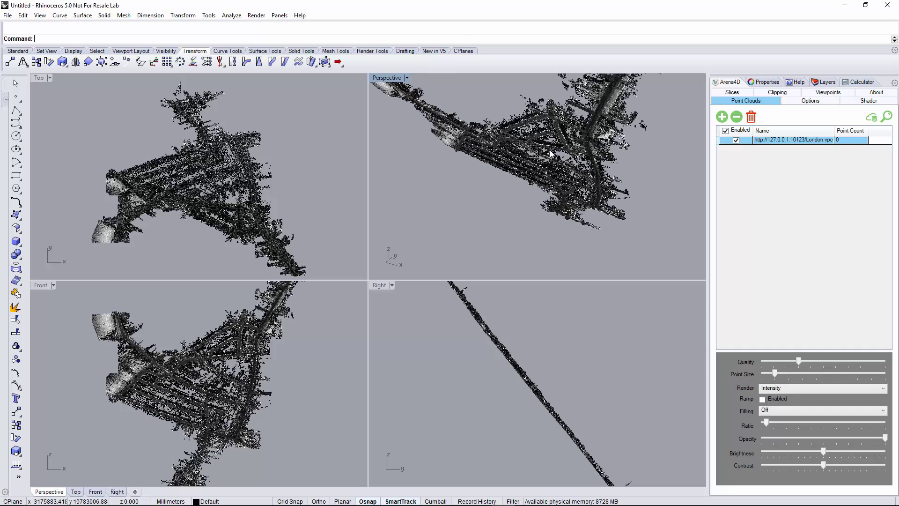
{"action": "right_click_drag", "start_coordinate": [534, 171], "coordinate": [580, 183]}
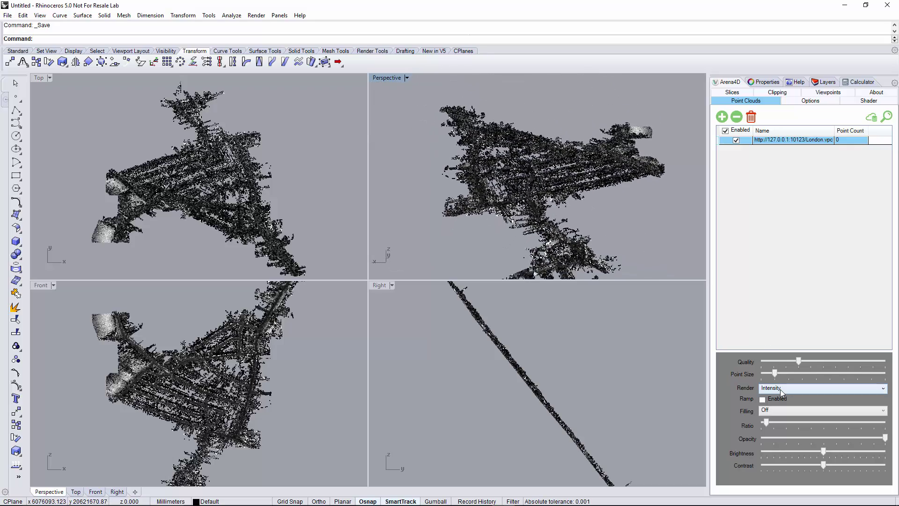
Step: Change the render mode of the London.vpc point cloud and view it from another angle in Perspective
{"action": "left_click", "coordinate": [780, 389]}
{"action": "left_click", "coordinate": [769, 406]}
{"action": "right_click_drag", "start_coordinate": [543, 215], "coordinate": [594, 215]}
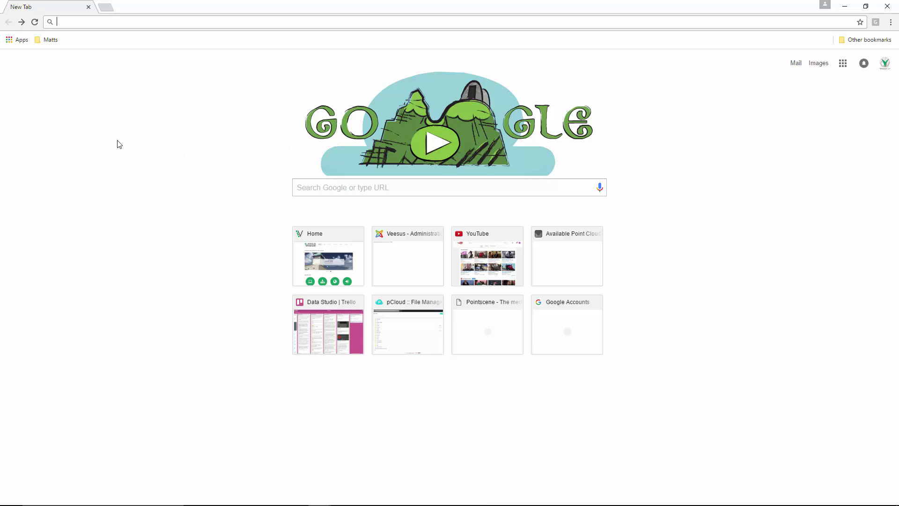
Step: Switch to the Chrome browser and open the point server's web page at 127.0.0.1:10123/web
{"action": "type", "text": "12"}
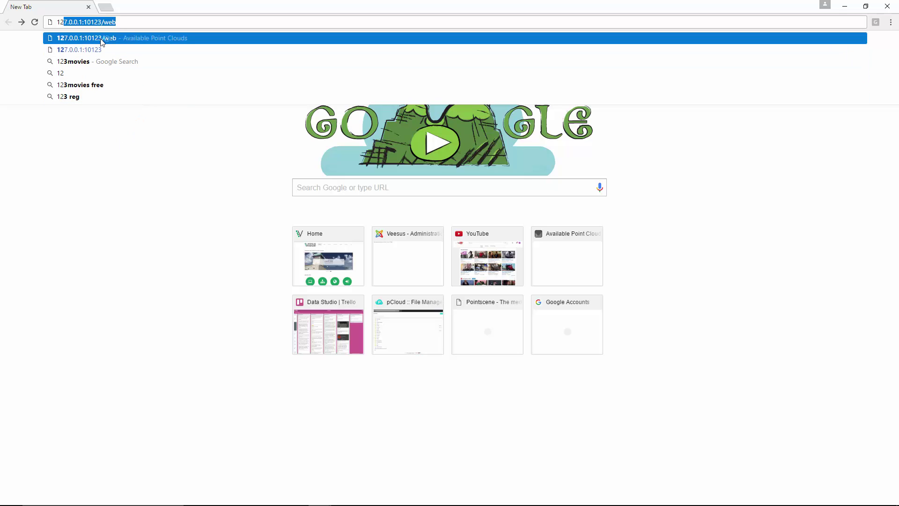
{"action": "left_click", "coordinate": [115, 39]}
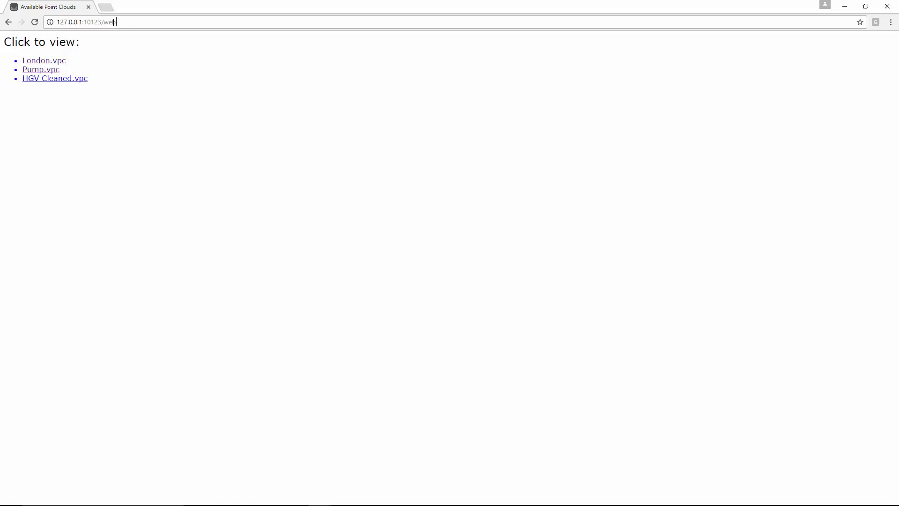
{"action": "left_click_drag", "start_coordinate": [114, 22], "coordinate": [54, 22]}
{"action": "left_click", "coordinate": [124, 22]}
{"action": "left_click_drag", "start_coordinate": [110, 23], "coordinate": [122, 40]}
{"action": "left_click", "coordinate": [156, 111]}
Step: Open London.vpc in the Potree web viewer and examine the point cloud at closer range
{"action": "left_click", "coordinate": [52, 62]}
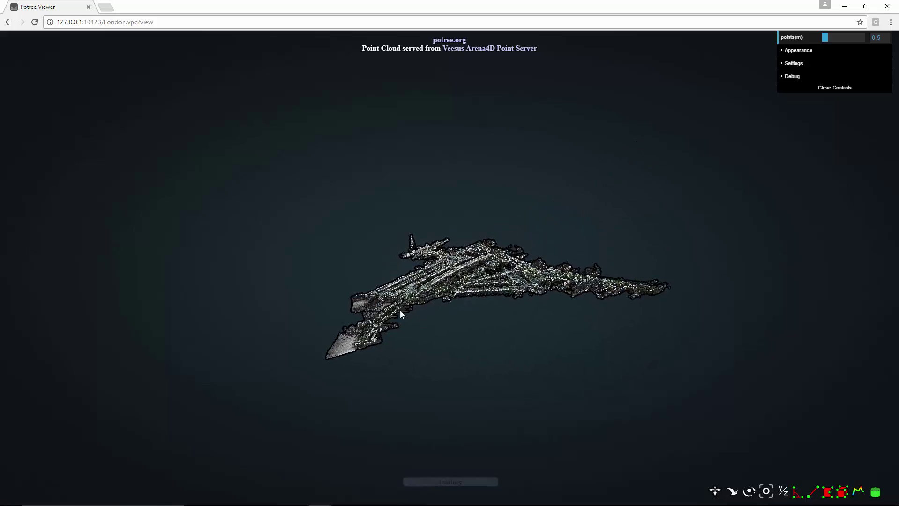
{"action": "scroll", "coordinate": [475, 309], "scroll_direction": "up", "scroll_amount": 8}
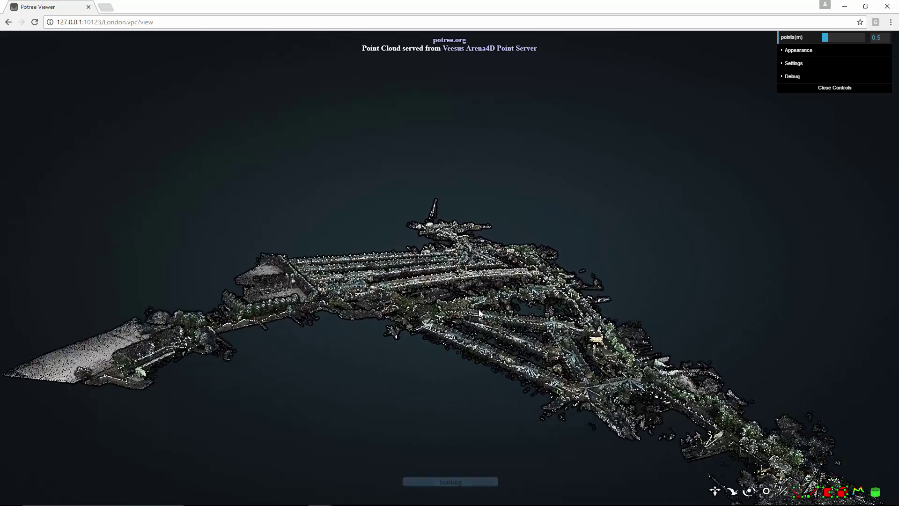